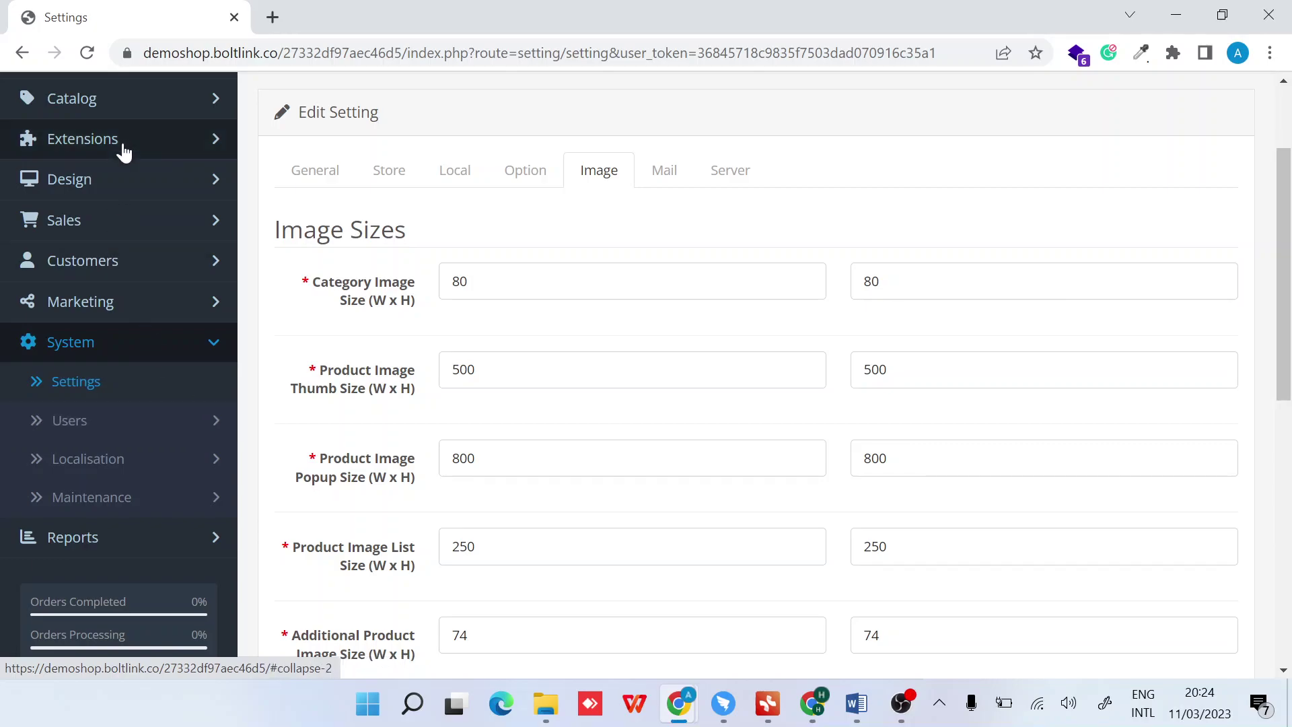
scroll(122, 140, "up", 3)
scroll(122, 141, "up", 2)
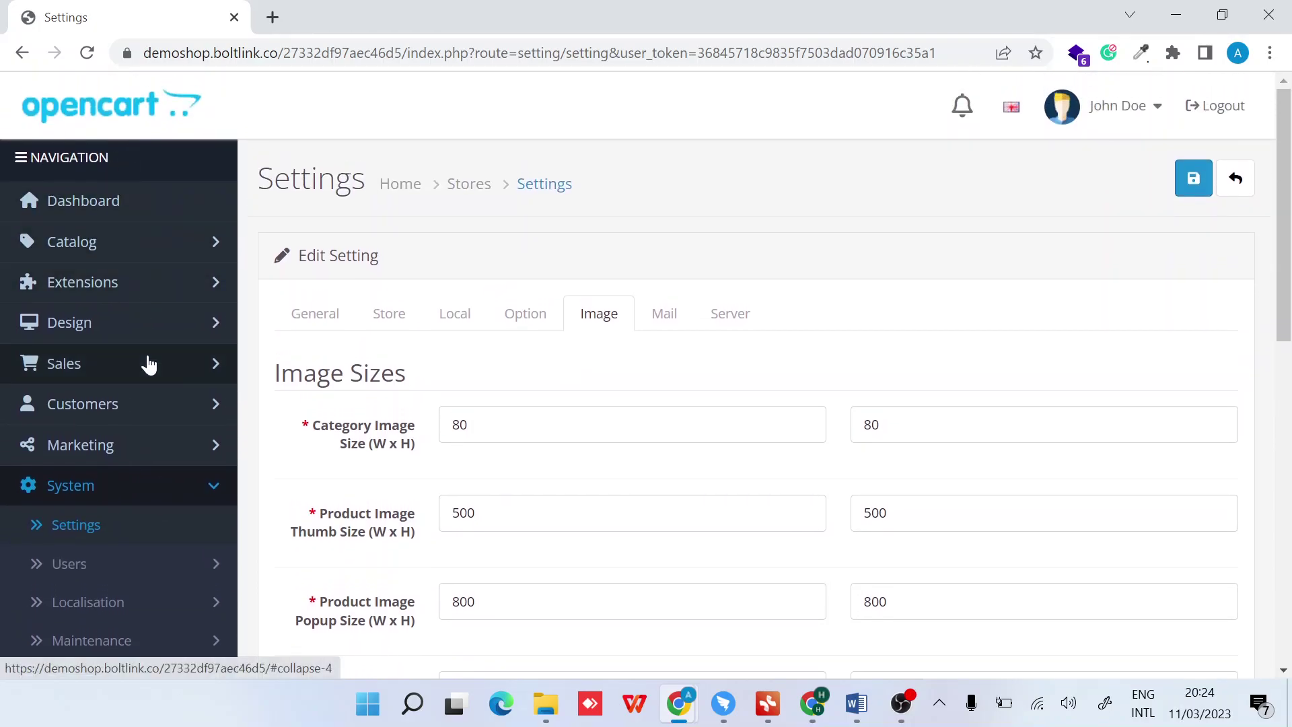
scroll(152, 363, "down", 2)
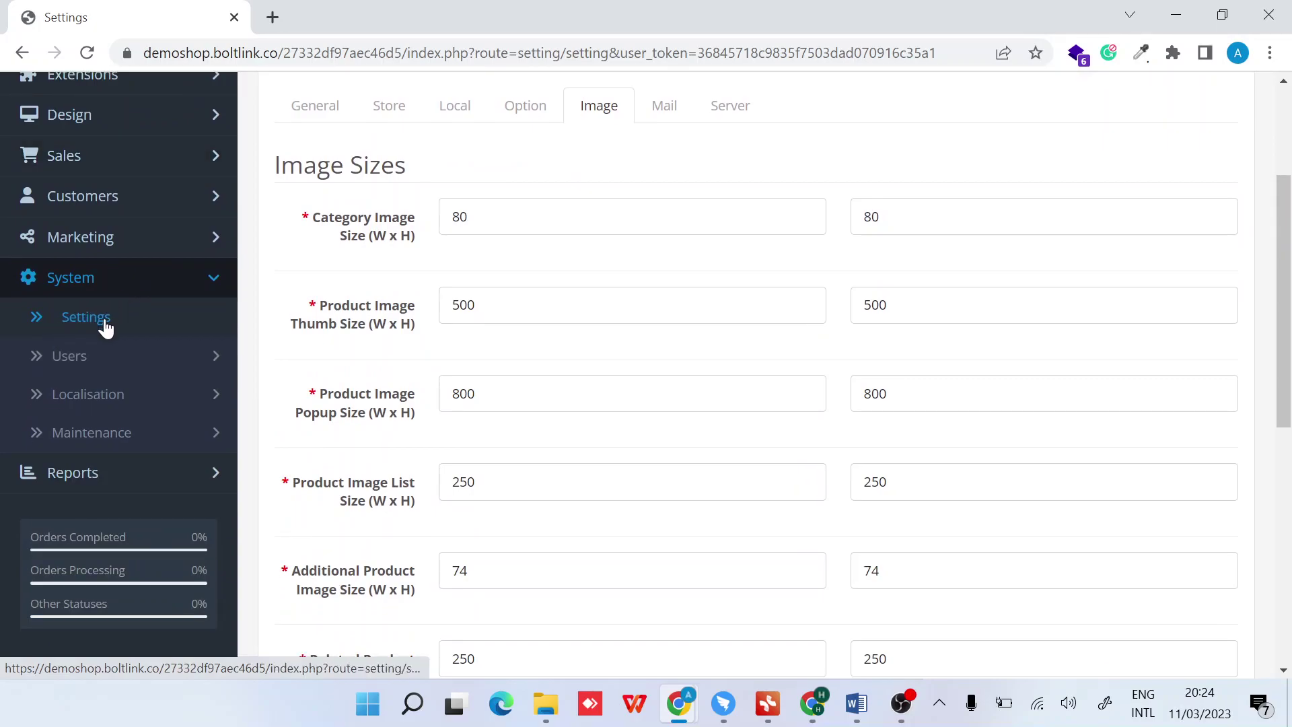
Go to System > Settings to list the stores, with Demo Test Shop as default
left_click(169, 322)
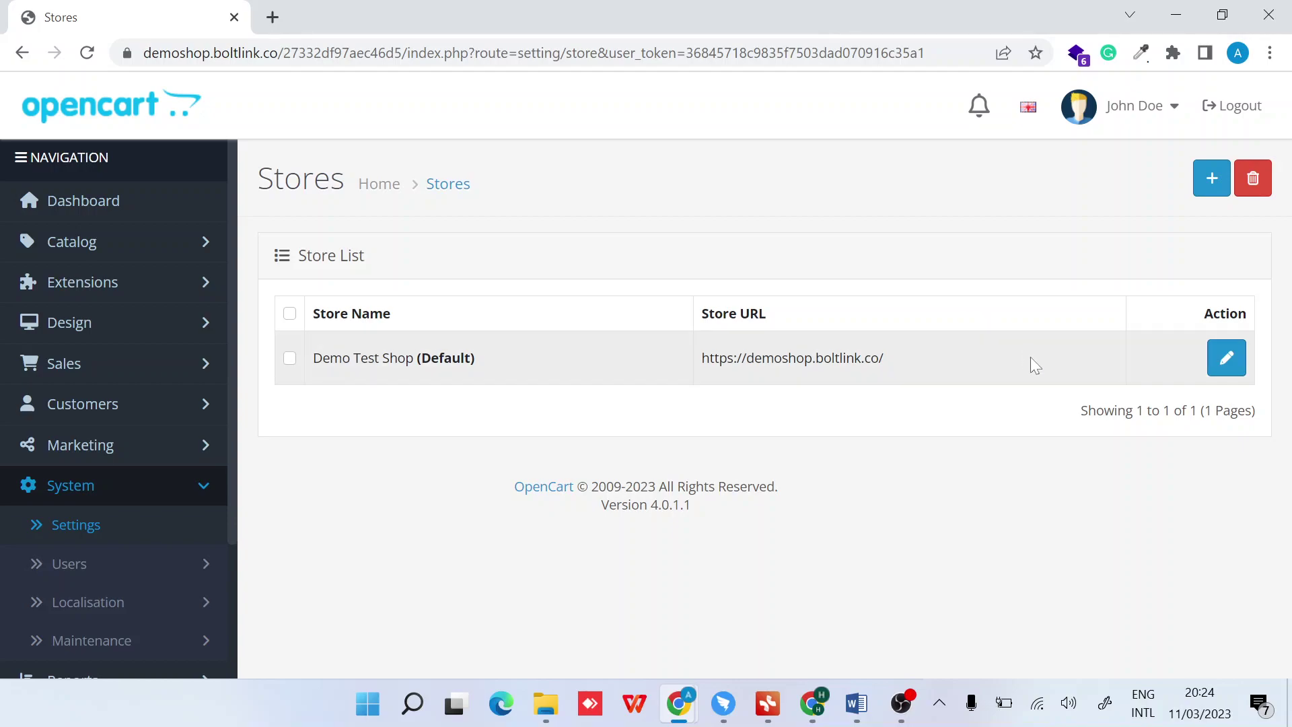
Edit the Demo Test Shop store to view its general settings and meta title
left_click(1225, 363)
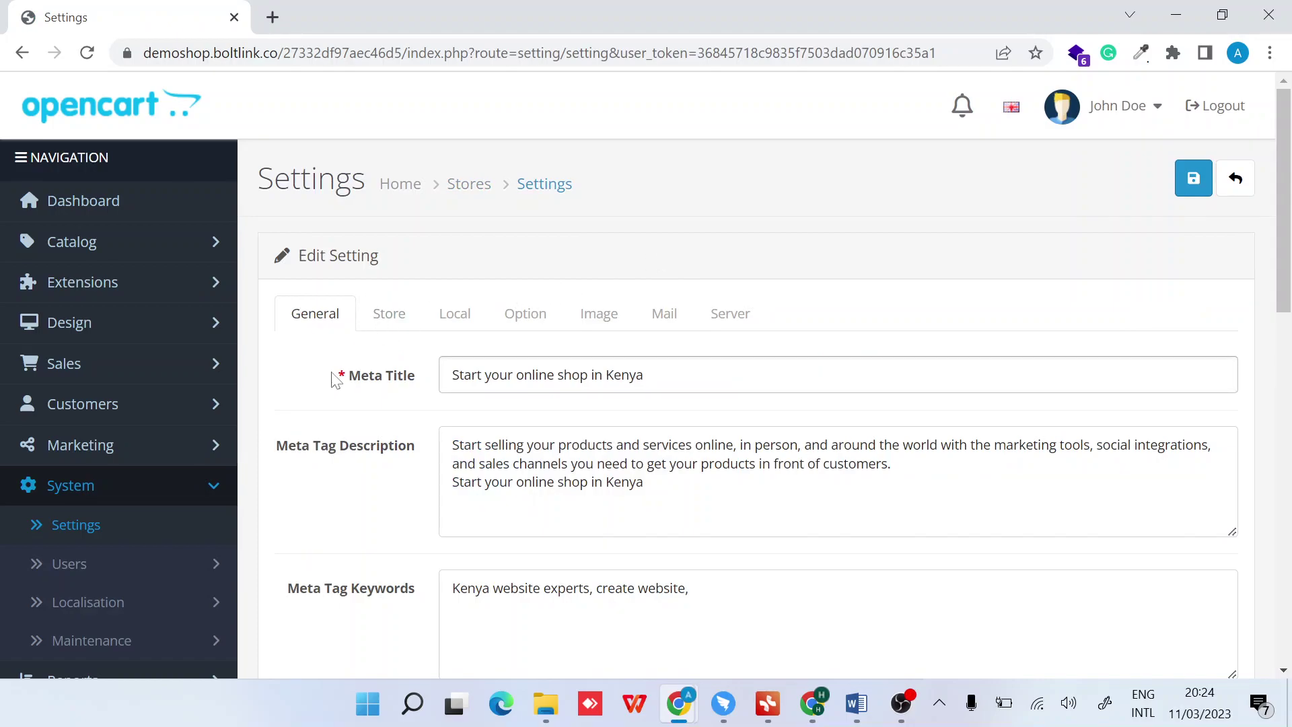
scroll(337, 380, "down", 3)
scroll(336, 380, "down", 3)
scroll(336, 380, "up", 3)
scroll(336, 379, "up", 5)
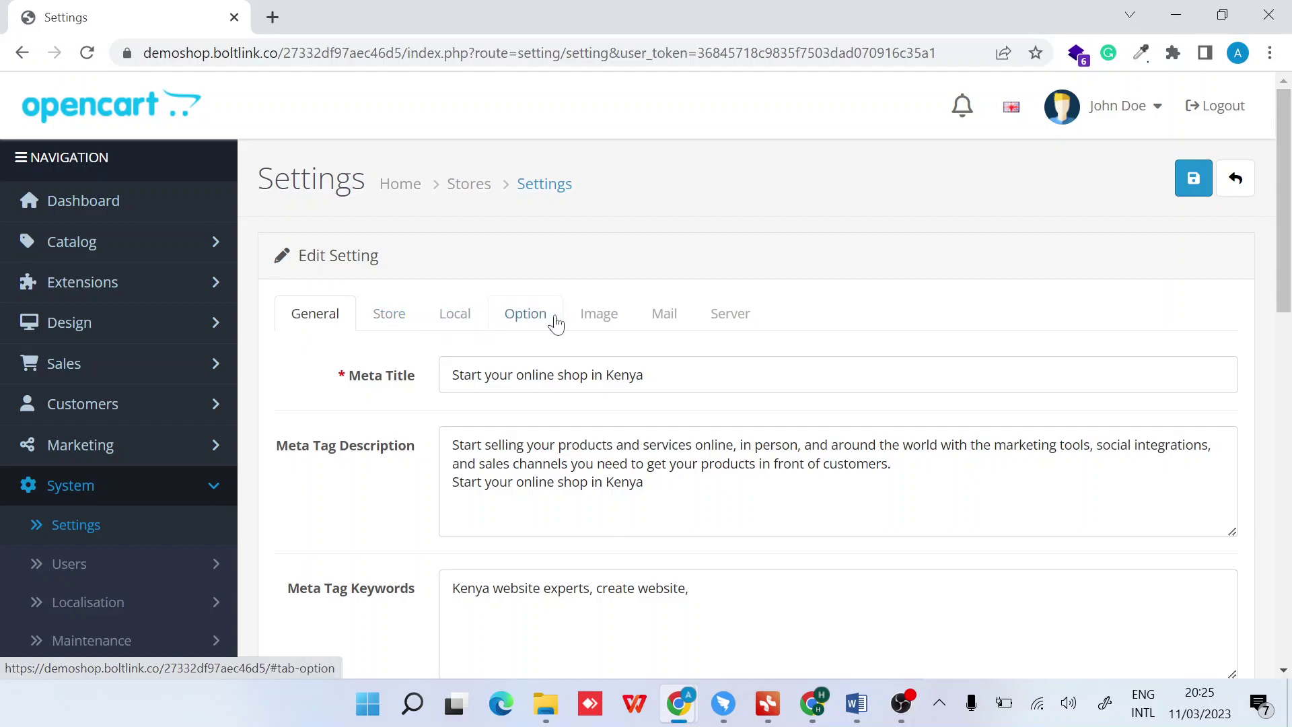
Review the Image tab sizes, highlighting the Category and Product labels
left_click(596, 316)
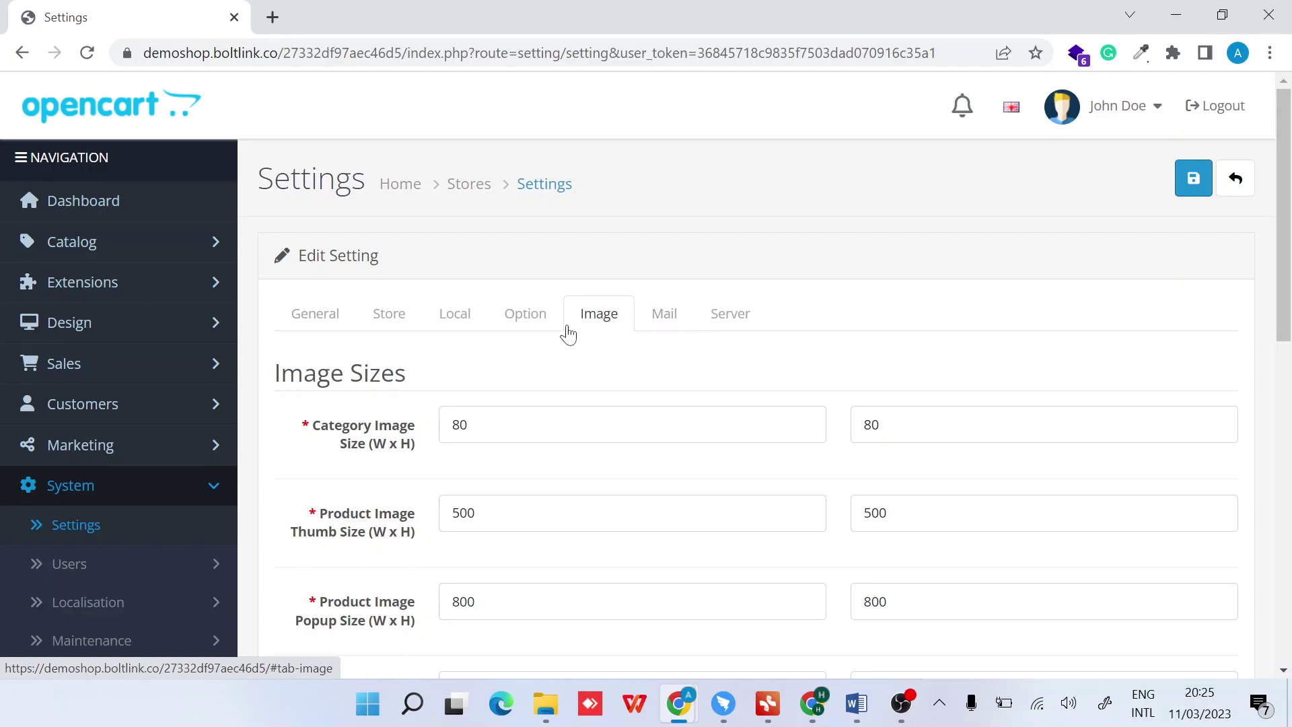
scroll(404, 394, "down", 2)
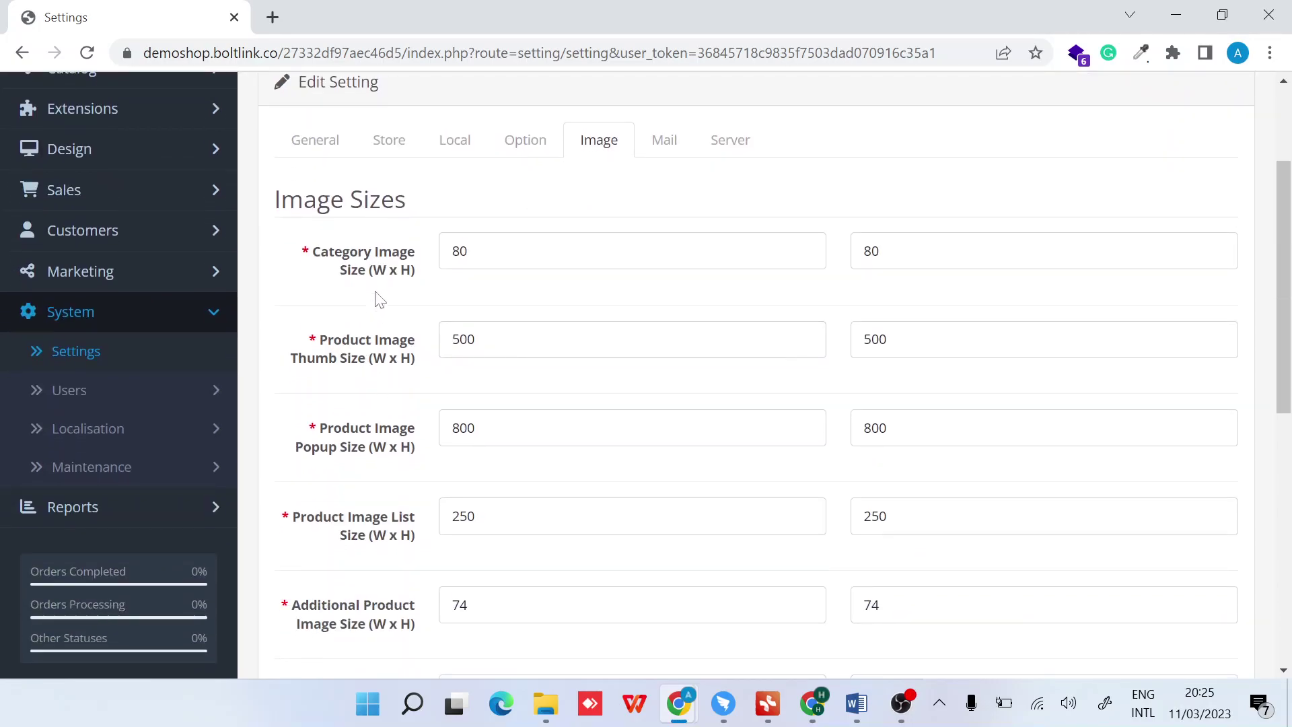
double_click(341, 252)
double_click(343, 340)
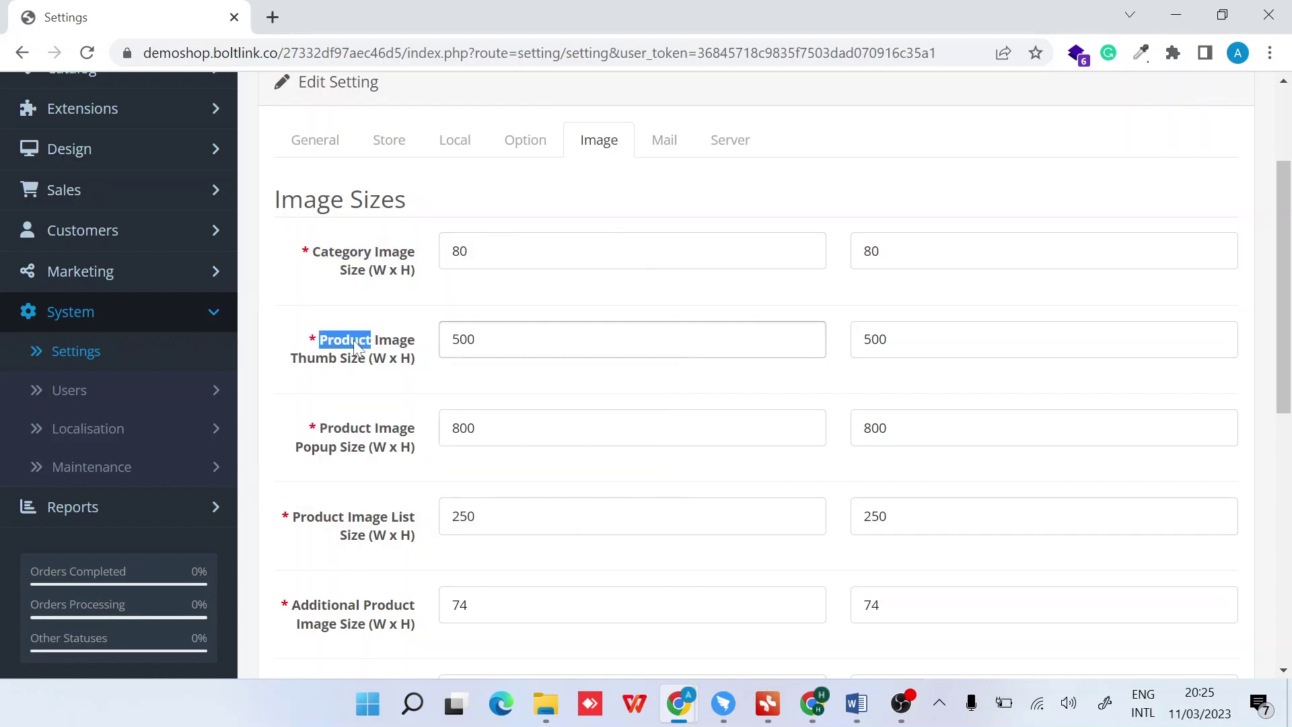
scroll(344, 341, "down", 2)
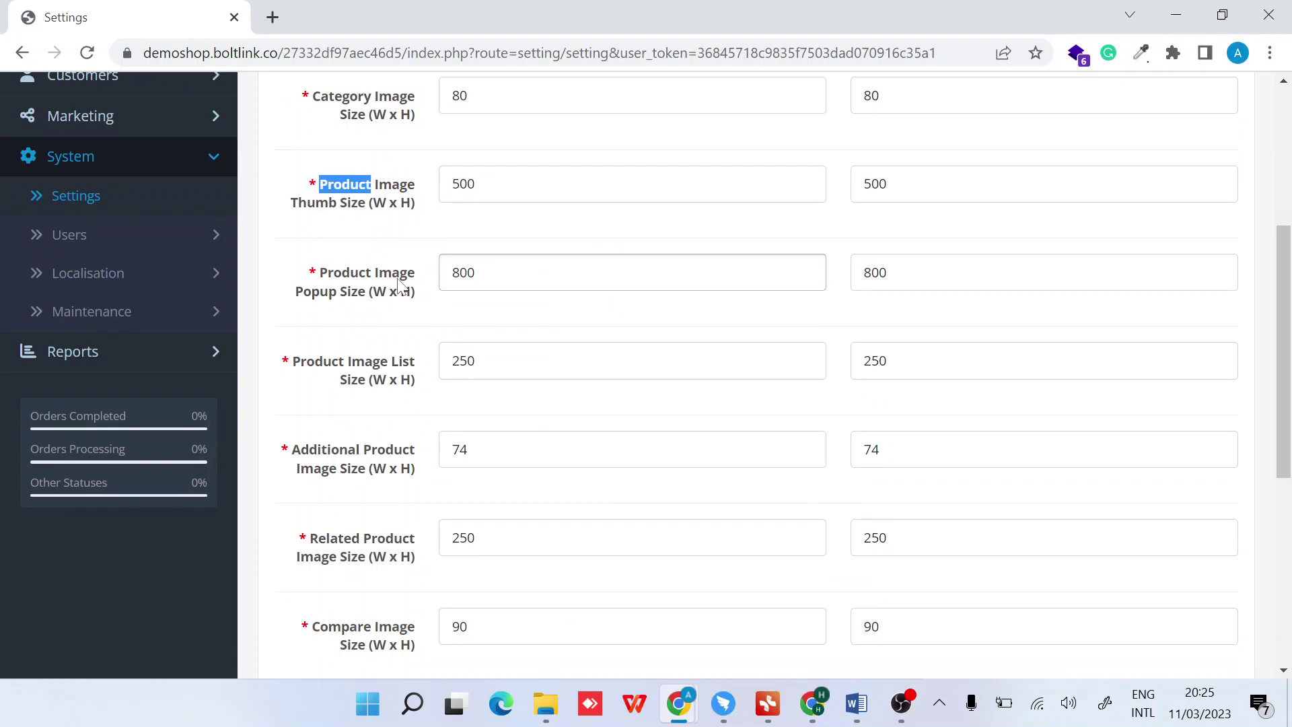
scroll(374, 404, "down", 1)
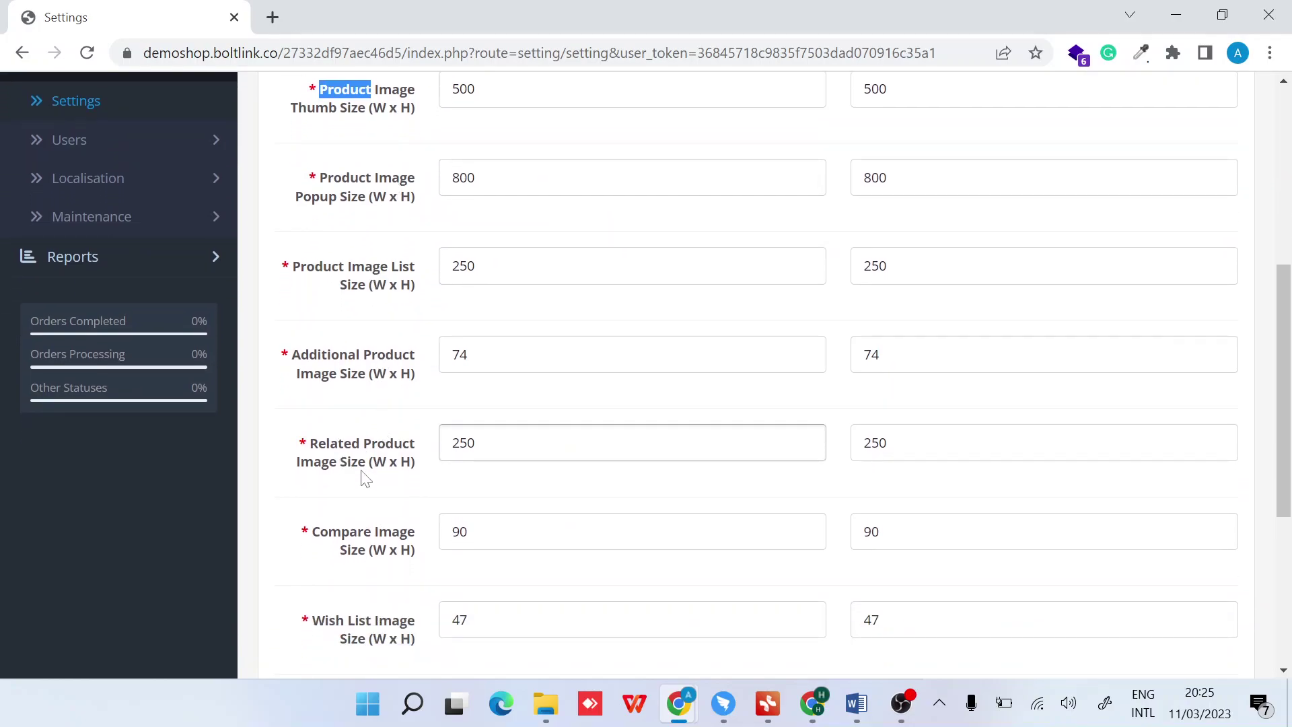
scroll(365, 478, "down", 2)
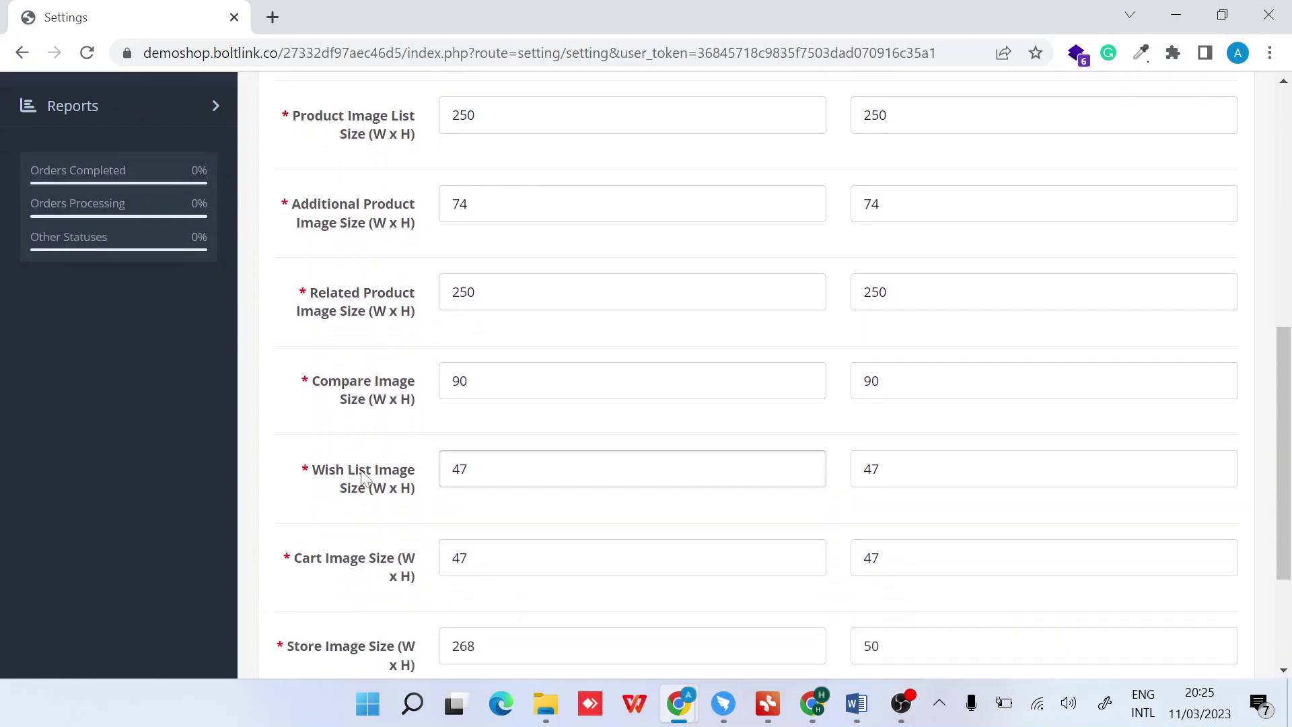
scroll(366, 481, "down", 2)
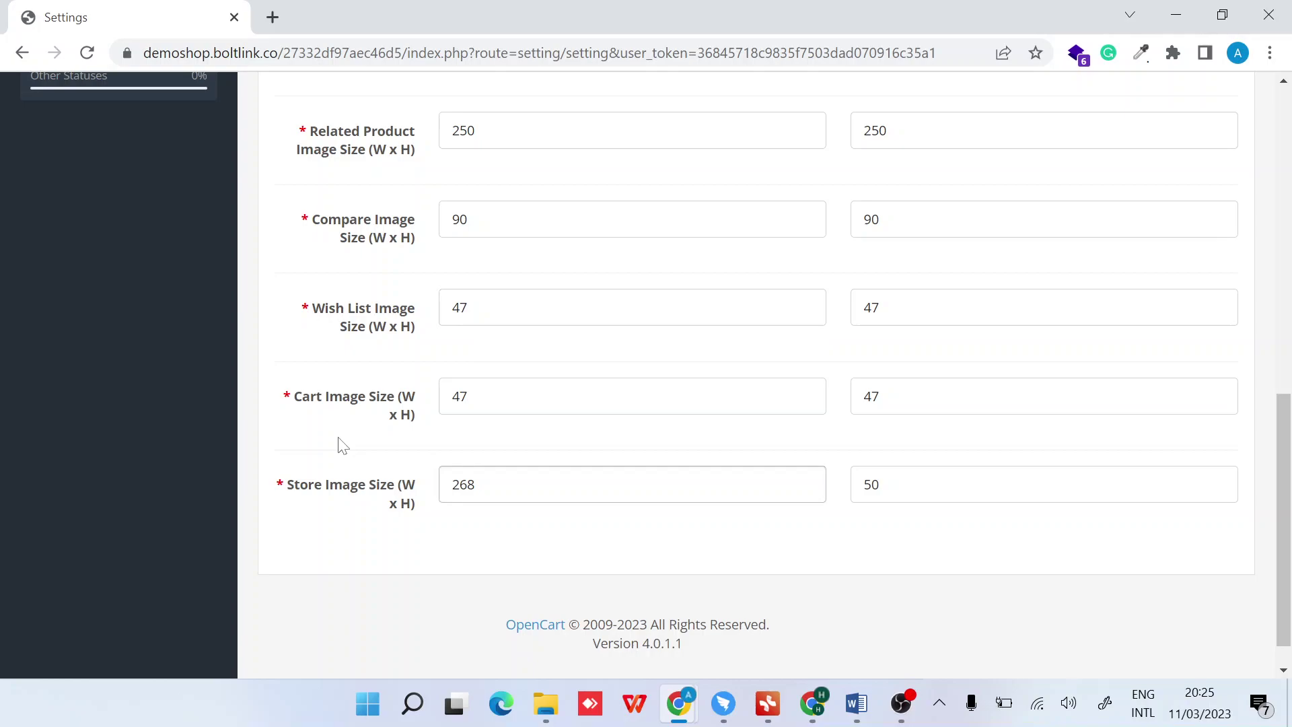
scroll(365, 423, "up", 2)
scroll(366, 424, "up", 1)
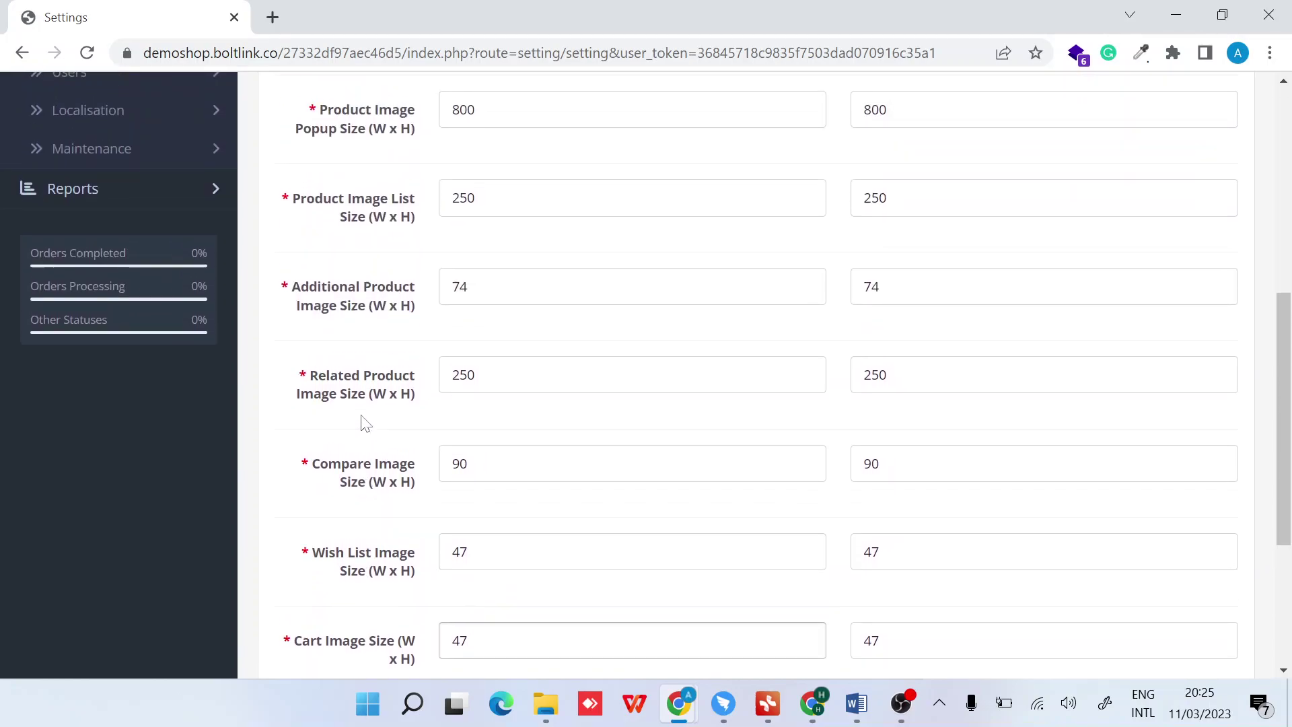
scroll(366, 423, "up", 1)
scroll(366, 423, "up", 2)
scroll(365, 423, "up", 1)
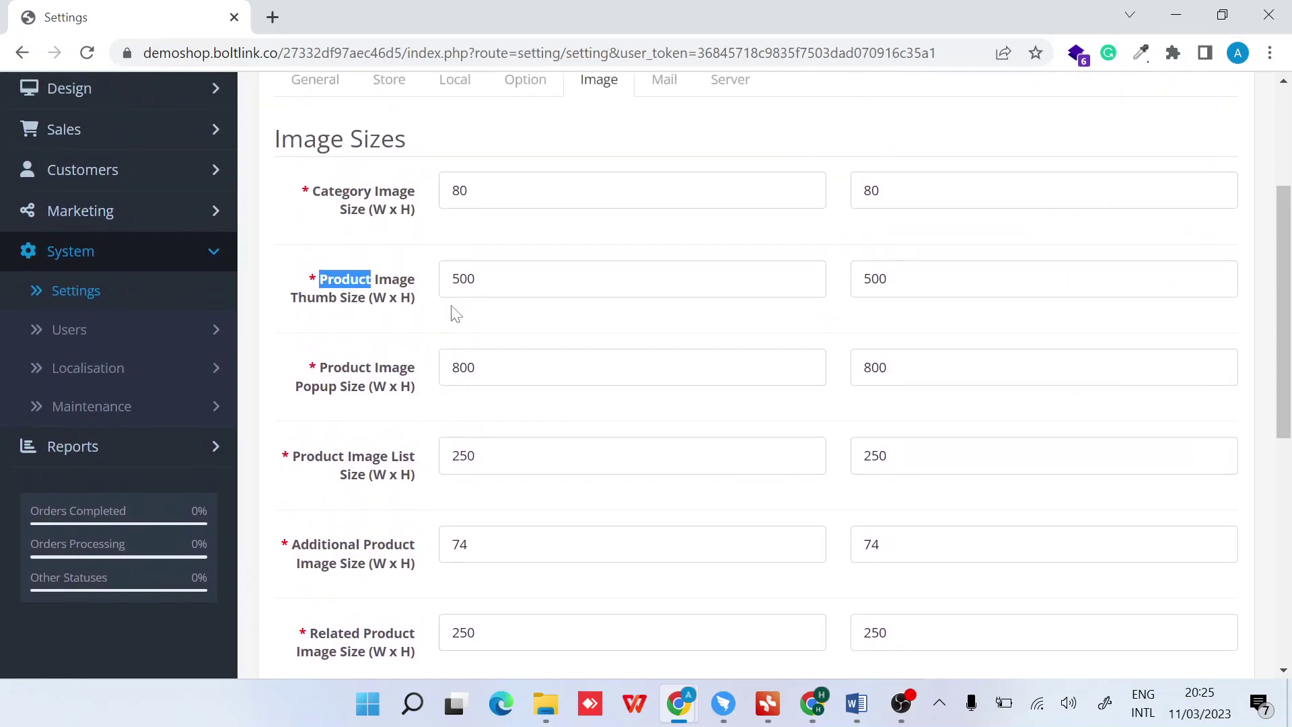
scroll(404, 303, "up", 1)
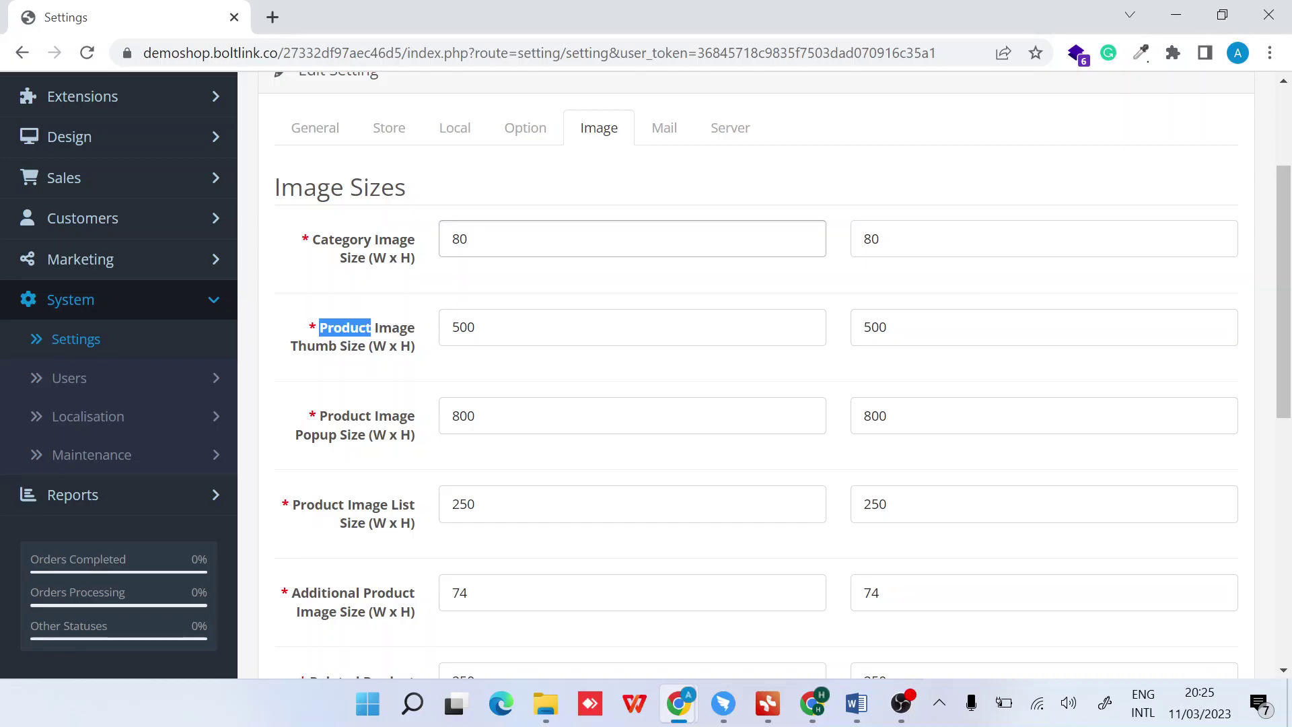
scroll(475, 303, "down", 2)
scroll(475, 303, "down", 1)
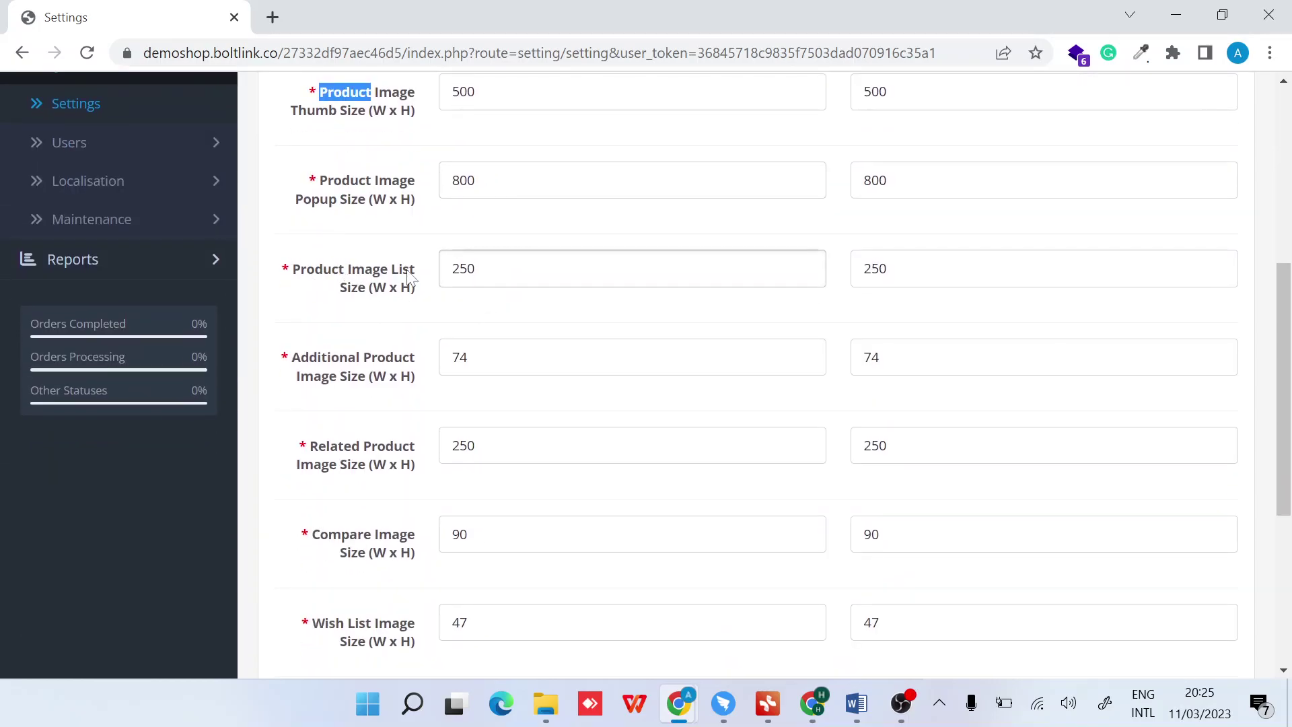
Change the Product Image List width from 250 to 500, keeping height 250
double_click(463, 268)
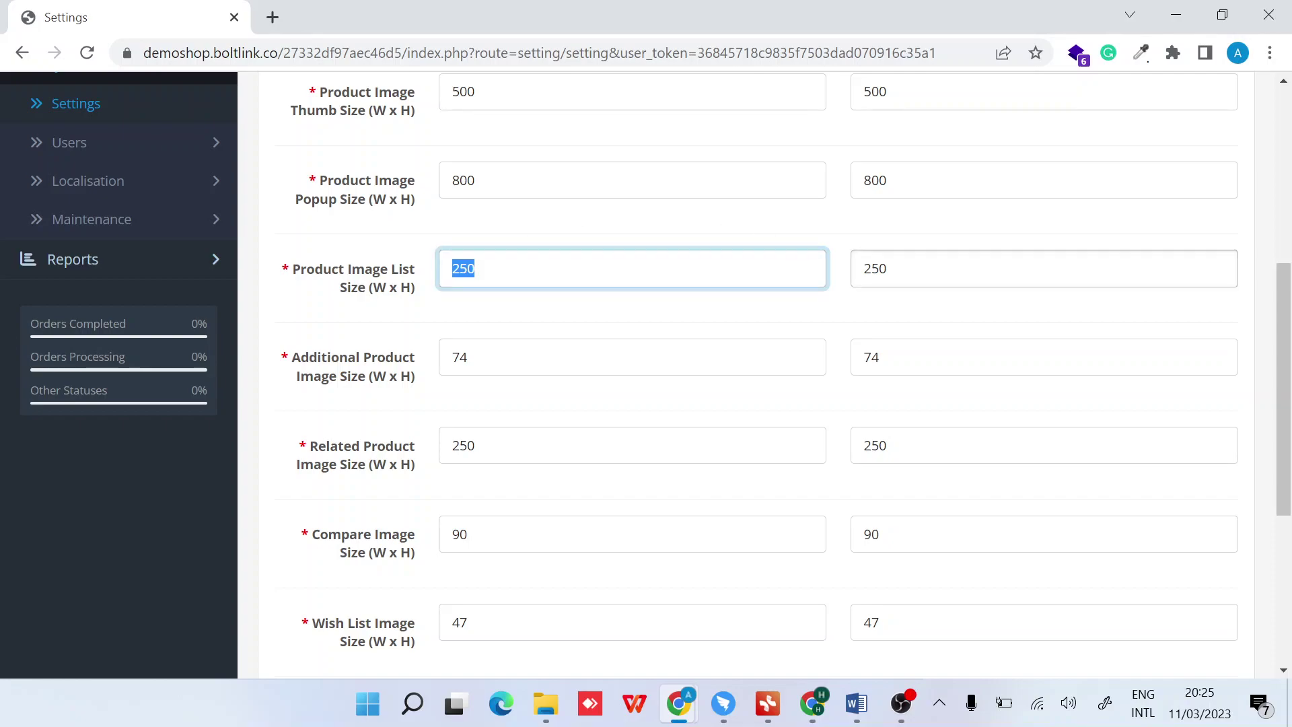
key("Tab")
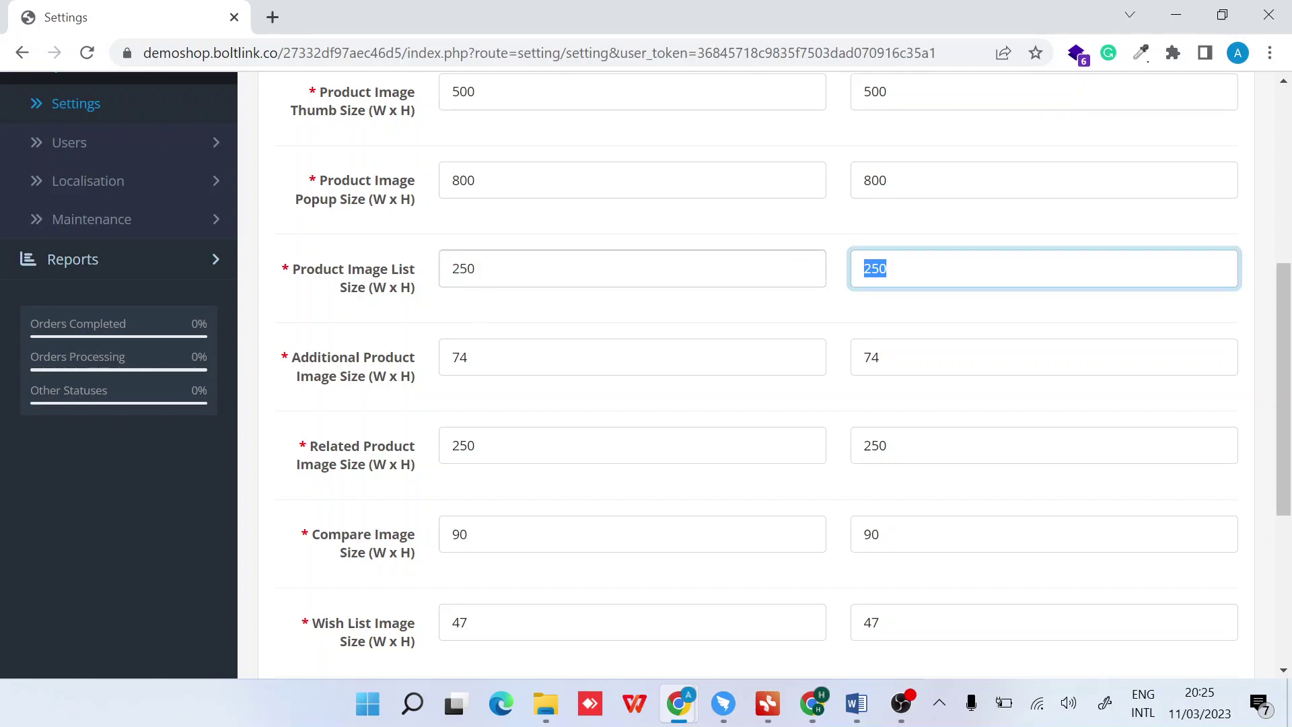
key("shift+Tab")
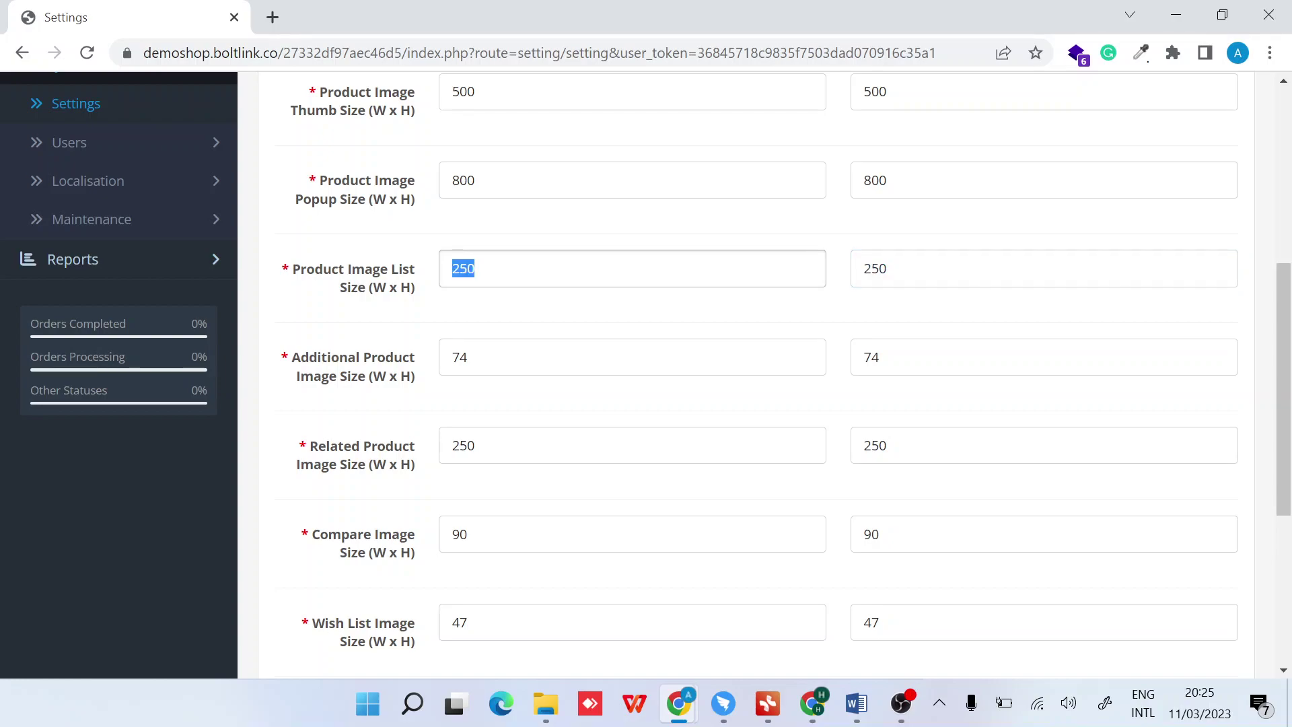
type("50")
type("0")
scroll(427, 278, "up", 4)
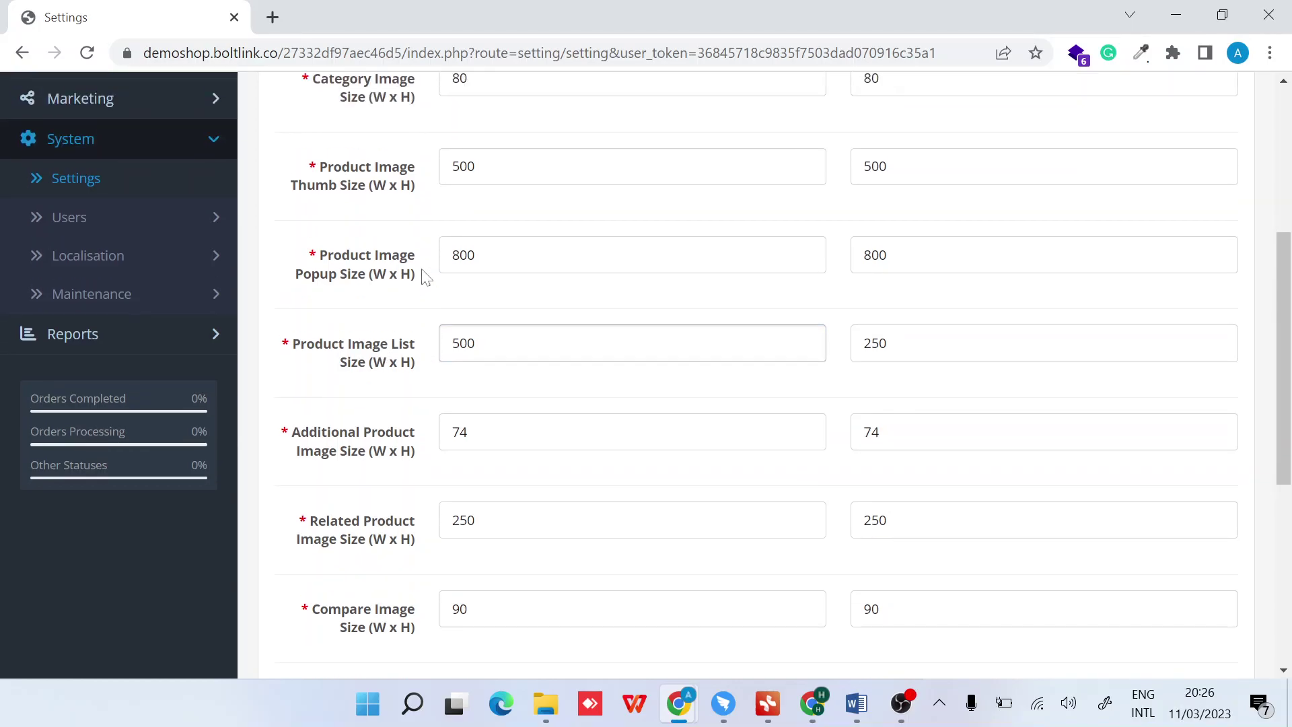
scroll(426, 278, "up", 4)
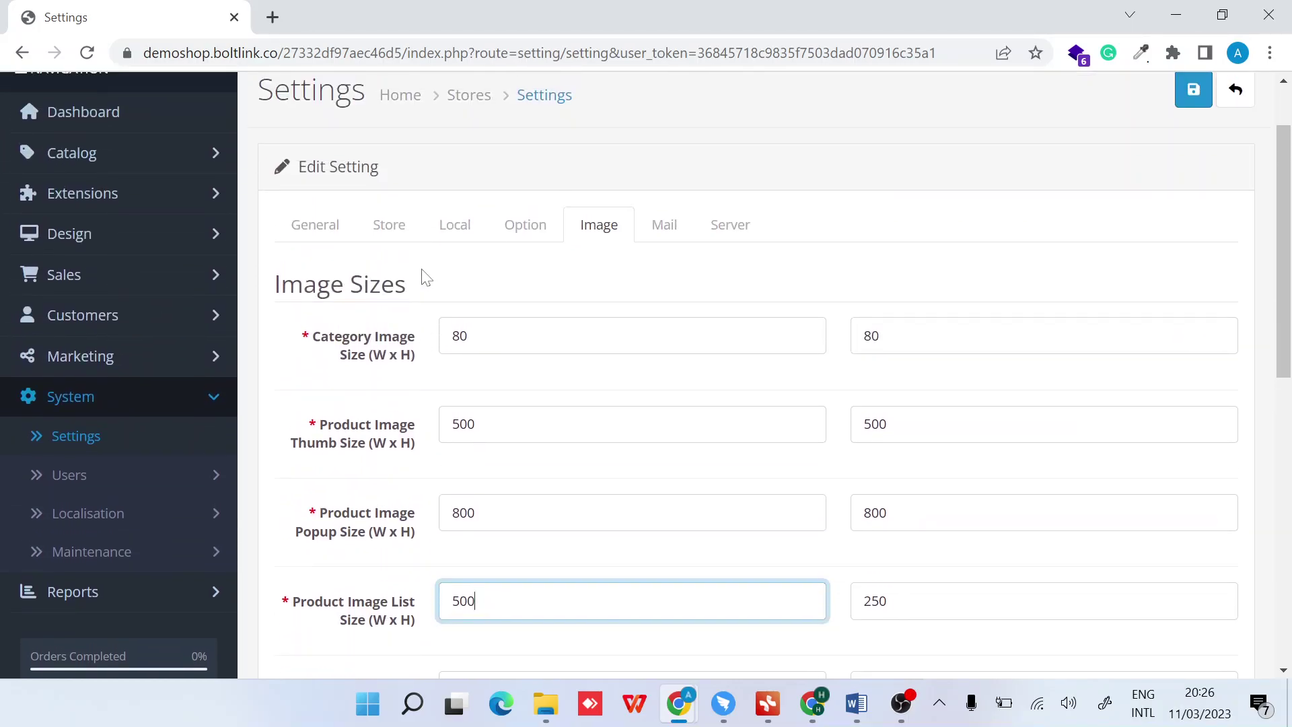
scroll(426, 278, "up", 3)
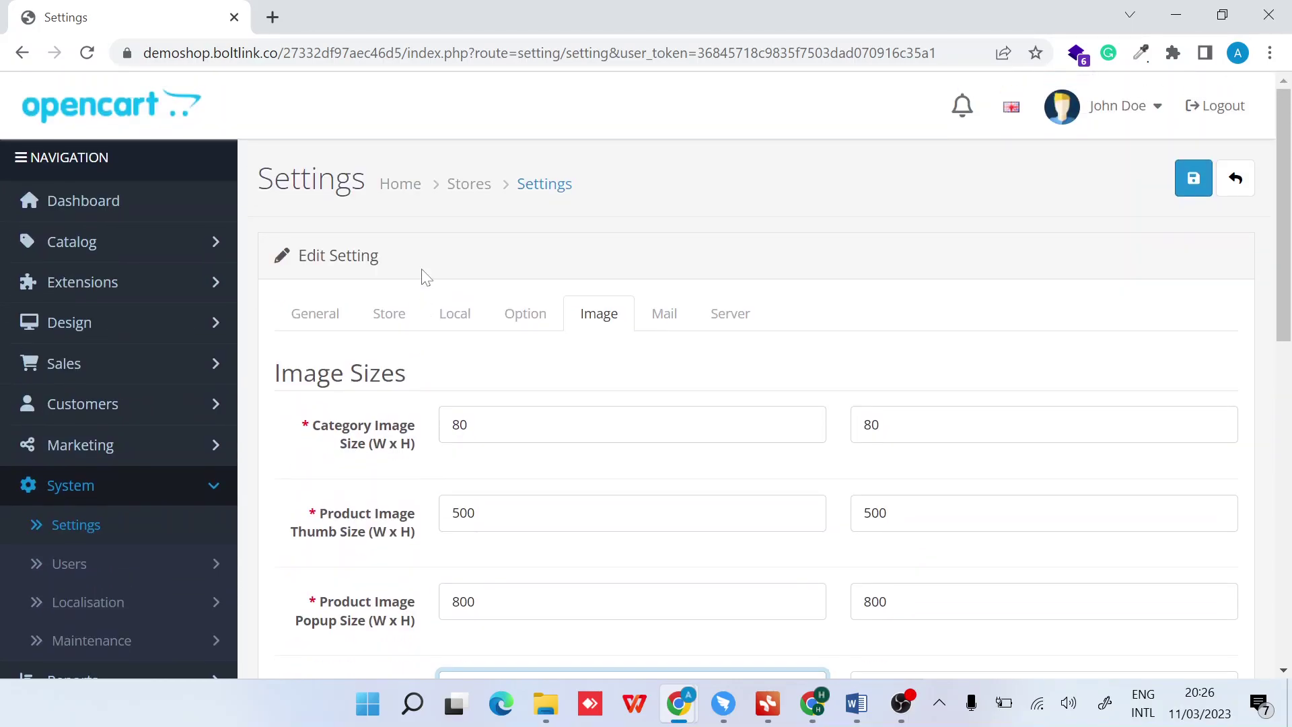
Save the store settings with the 500×250 Product Image List size
left_click(1195, 179)
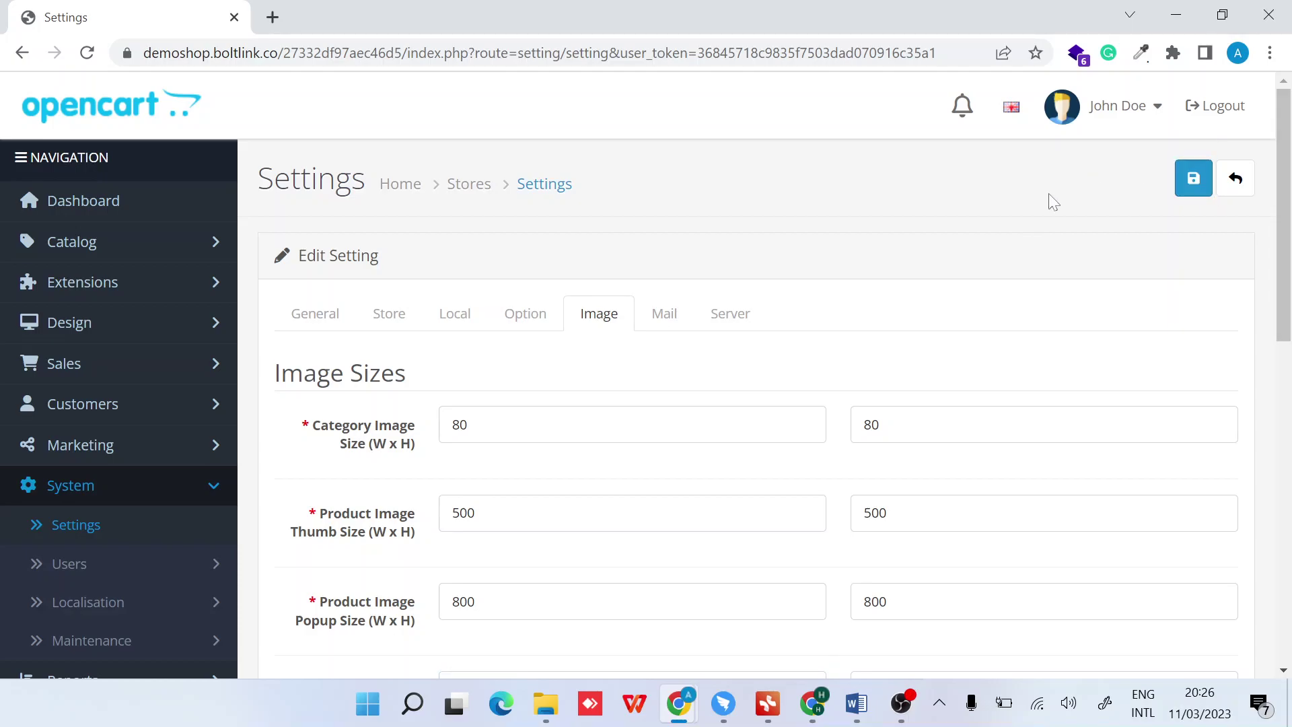
left_click(1193, 179)
scroll(728, 338, "down", 5)
scroll(727, 338, "up", 3)
scroll(726, 338, "up", 3)
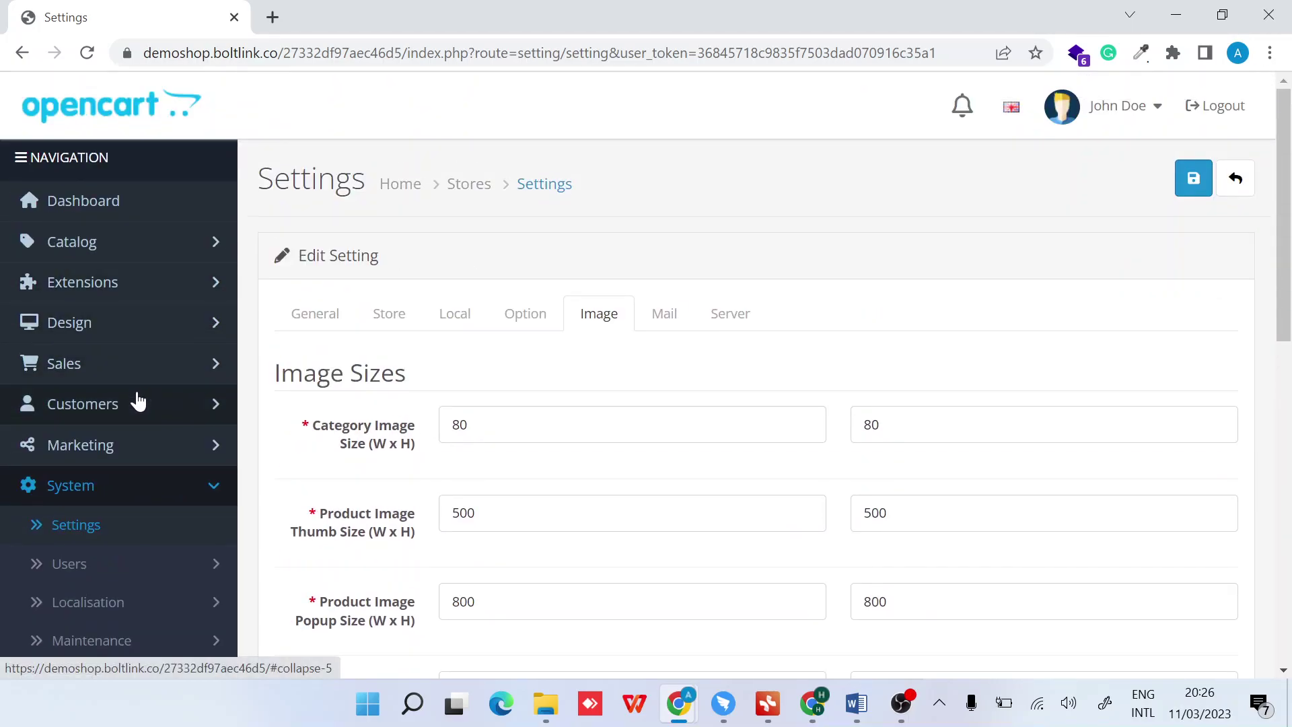
scroll(139, 401, "down", 1)
Open Catalog > Products to view the 19 listed products
left_click(141, 189)
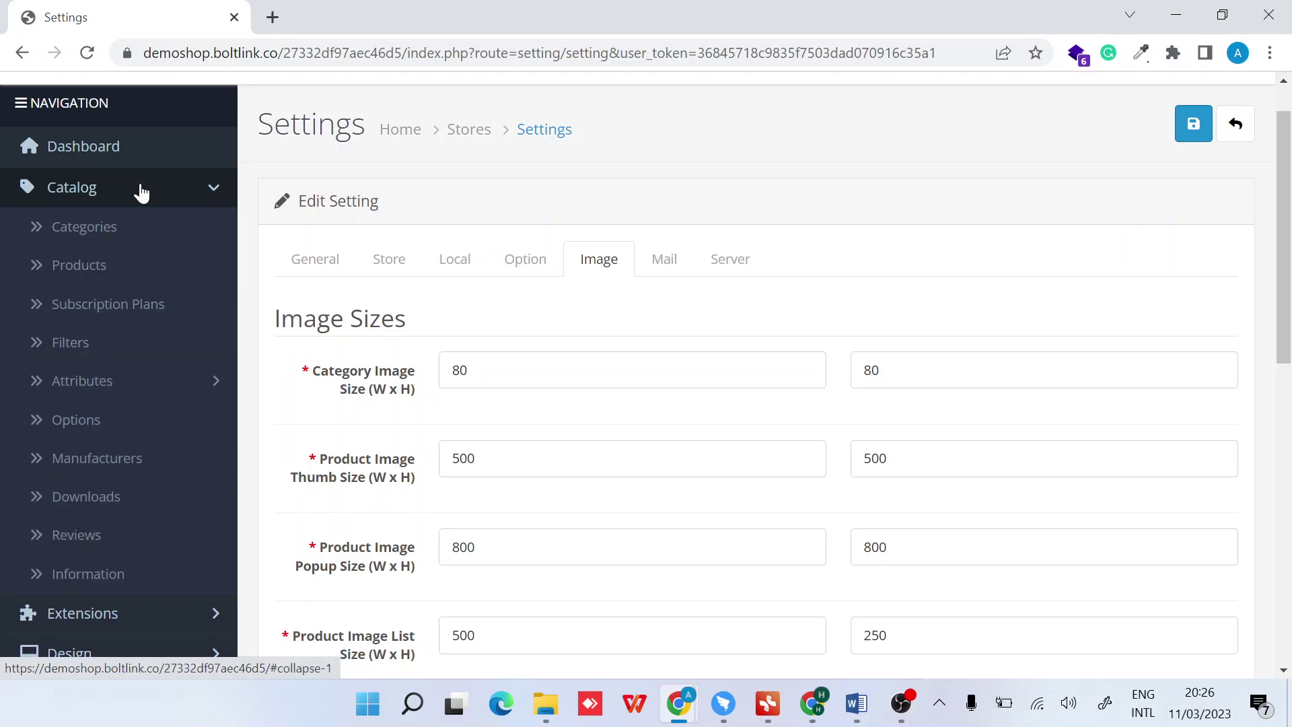
left_click(89, 266)
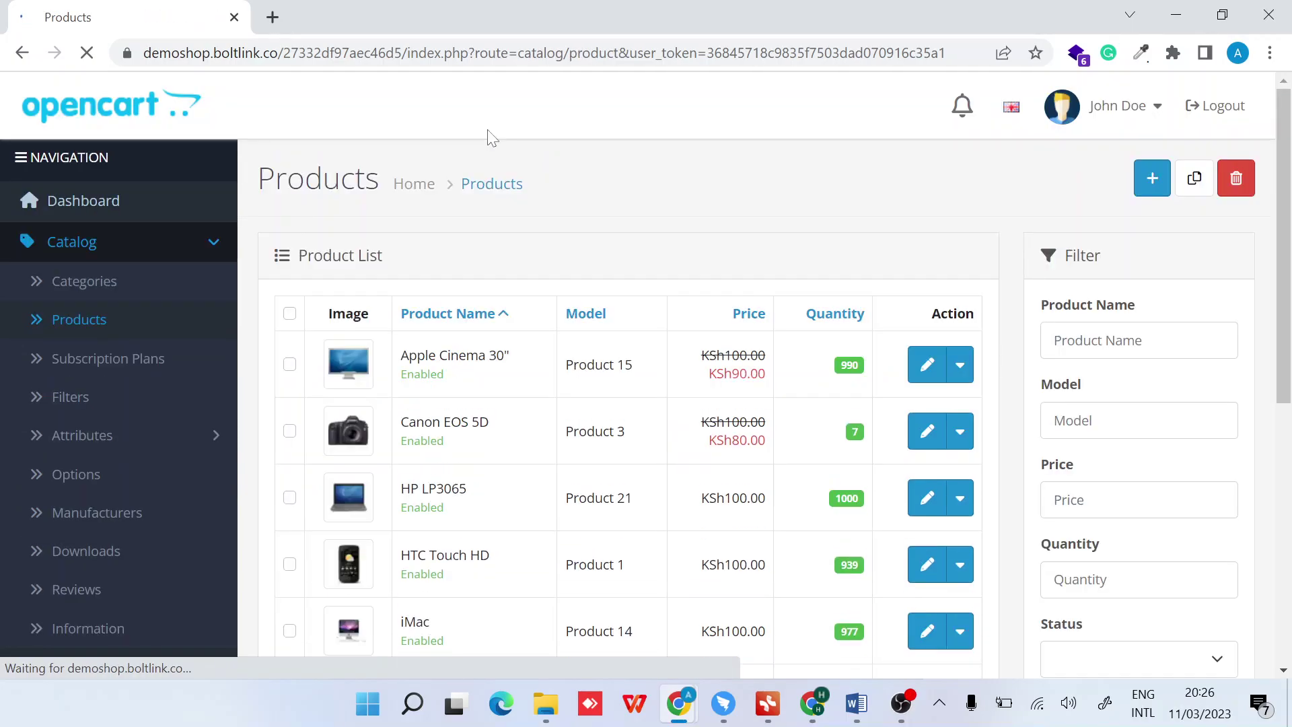
scroll(445, 281, "down", 2)
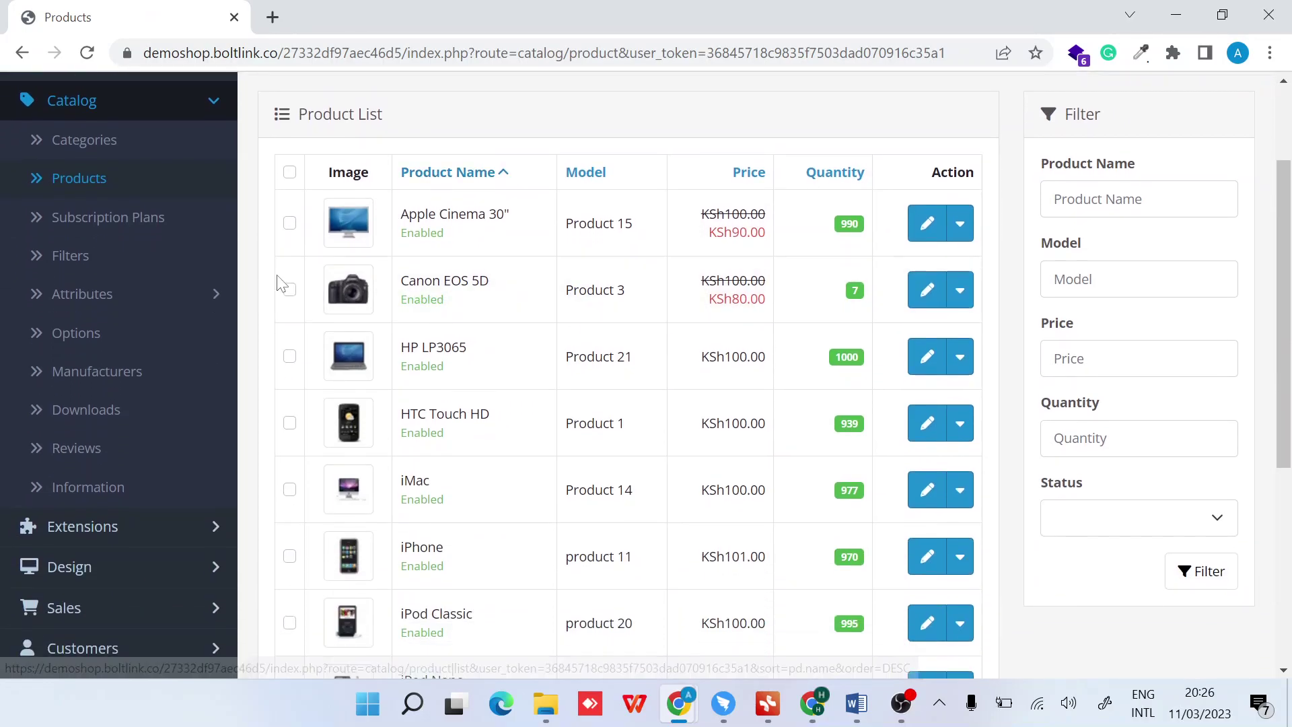
scroll(366, 331, "down", 3)
scroll(367, 331, "down", 1)
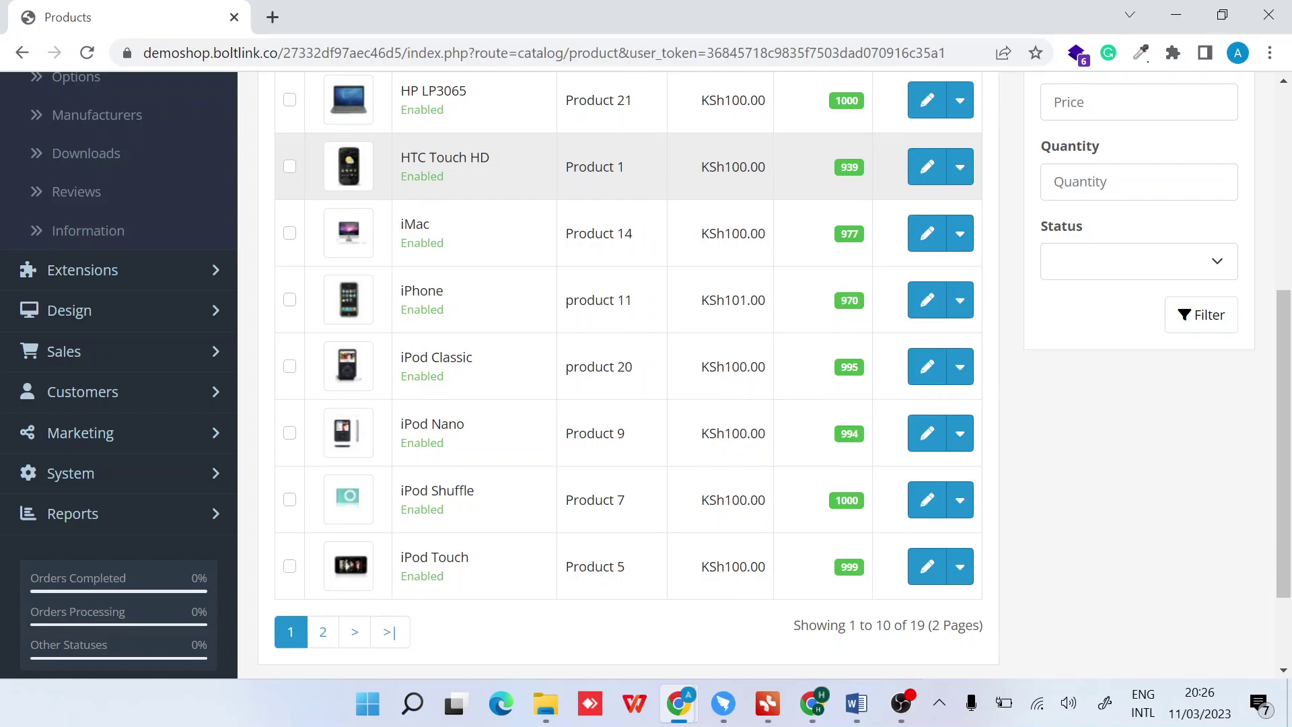
scroll(505, 403, "up", 5)
scroll(505, 404, "up", 2)
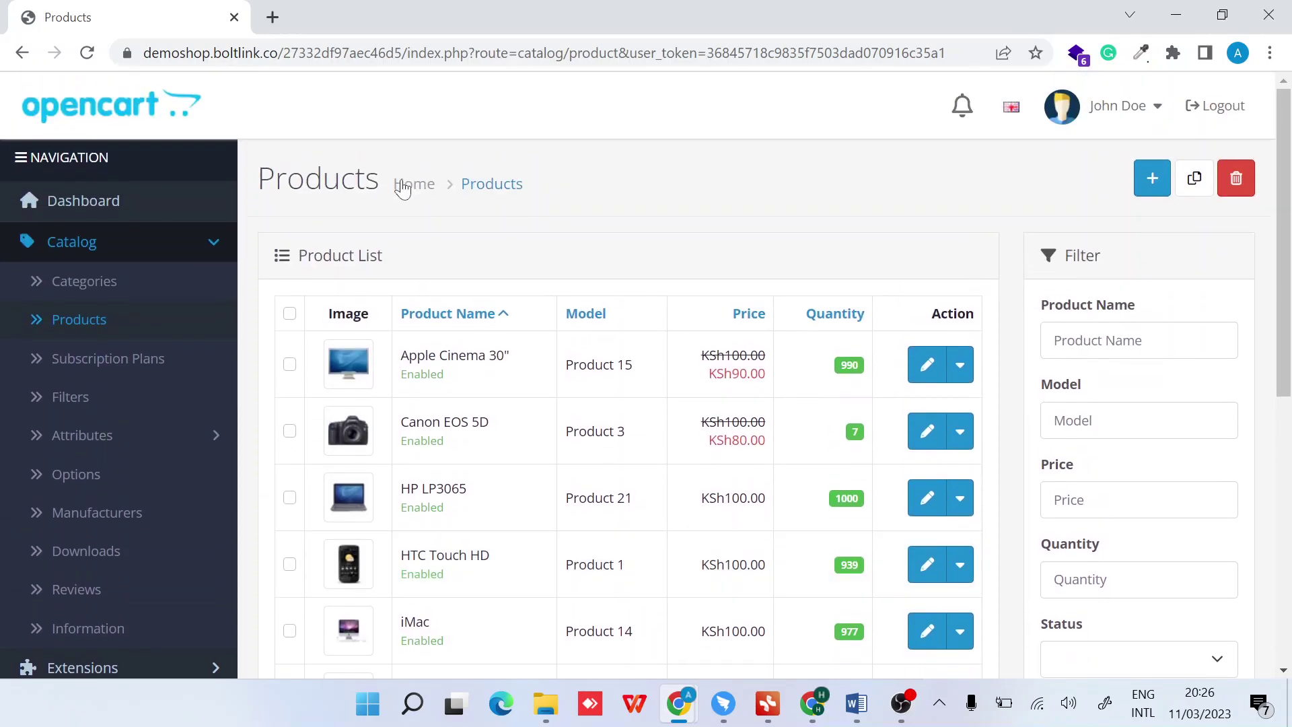
scroll(302, 313, "down", 1)
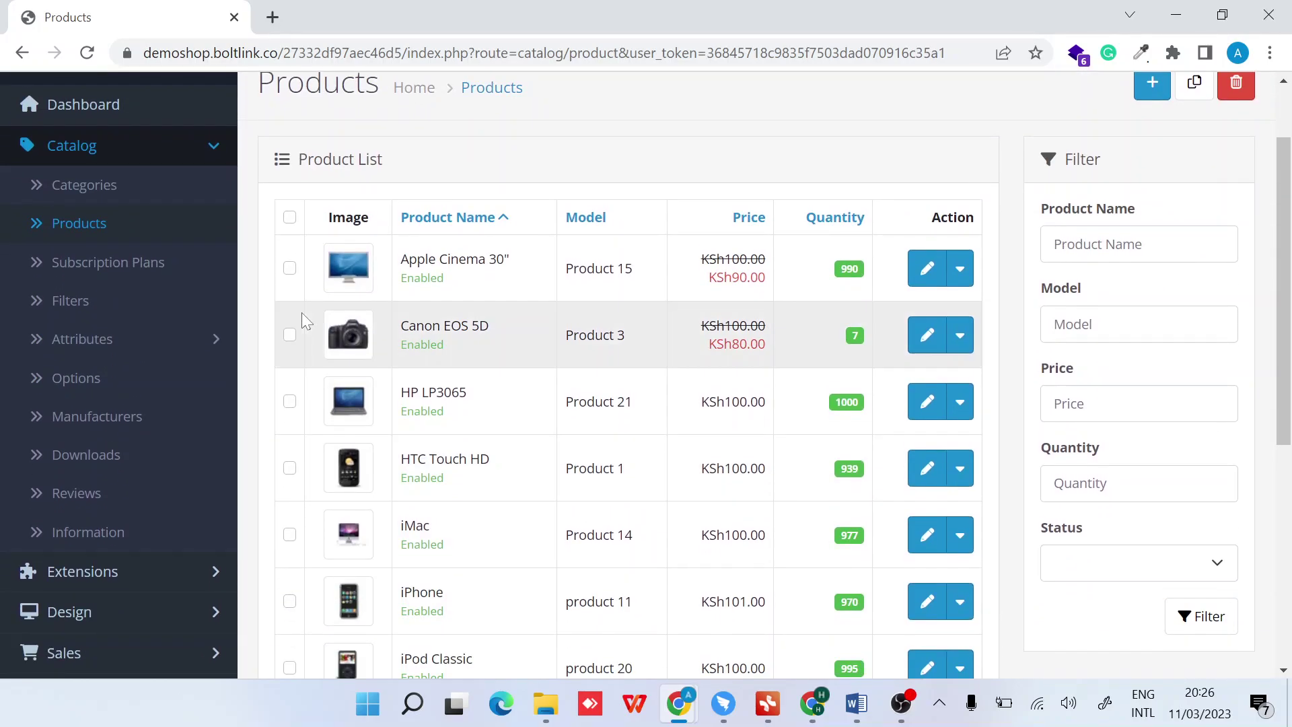